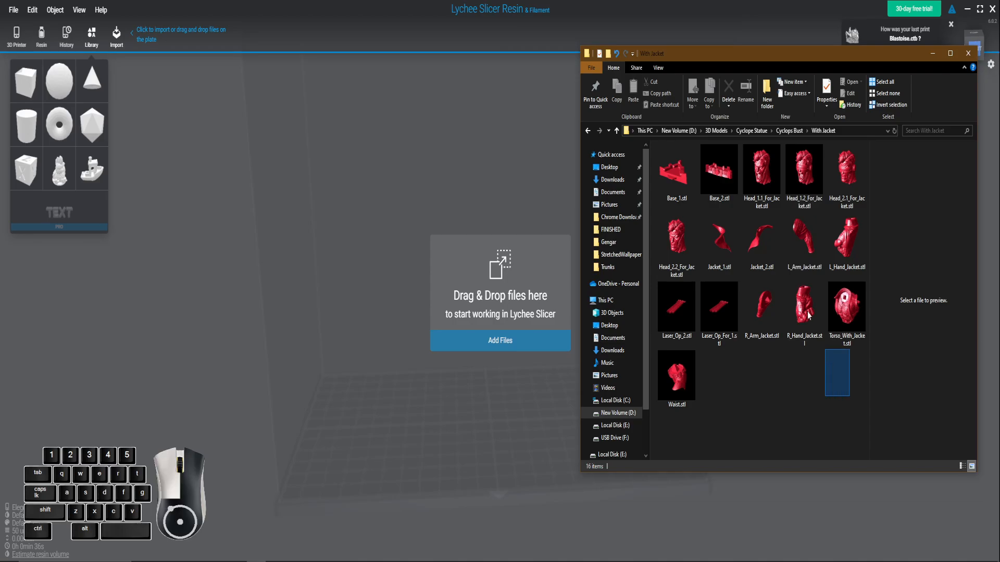
Step: Import all sixteen STL files from the With Jacket folder onto the build plate
left_click_drag(757, 194, 383, 286)
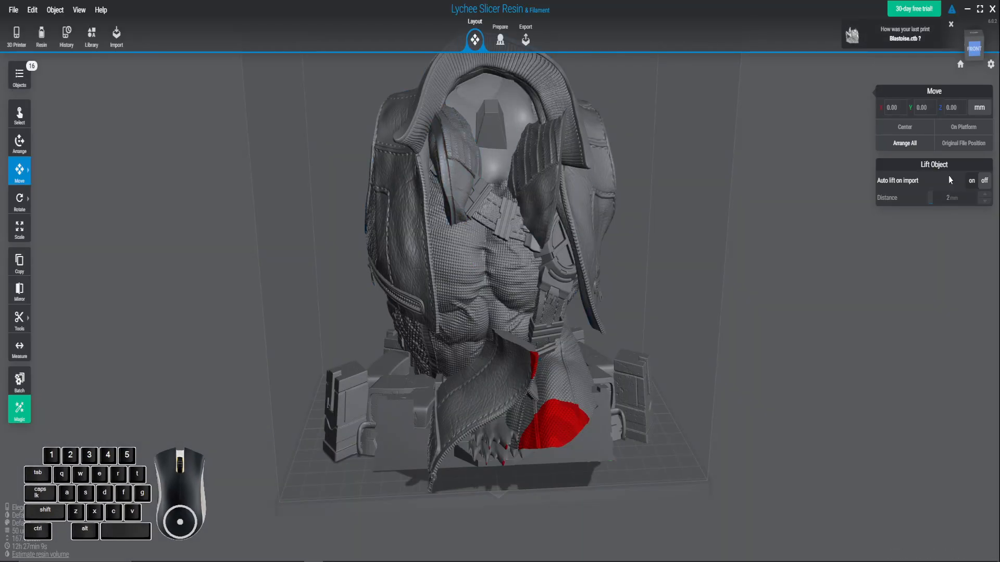
right_click_drag(724, 218, 735, 245)
scroll(735, 245, "down", 3)
scroll(476, 195, "up", 3)
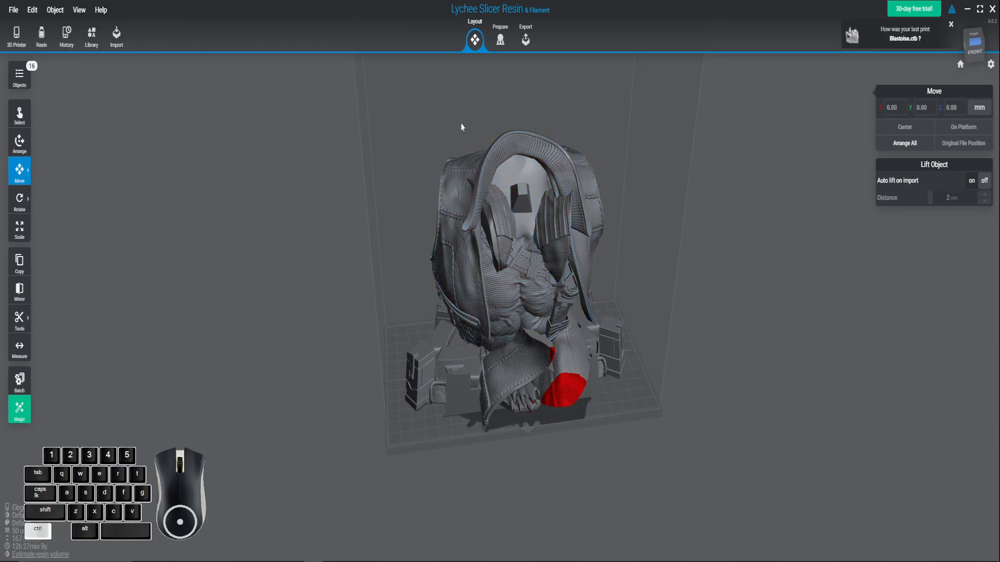
Step: Select every imported part and scale them all down together uniformly
left_click(541, 180)
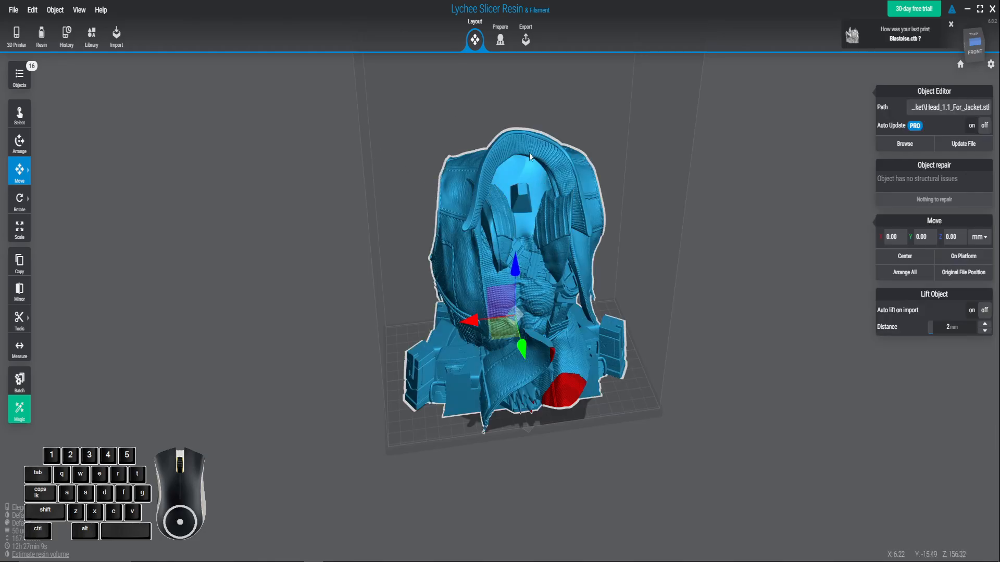
key("s")
left_click_drag(510, 320, 624, 298)
left_click(627, 180)
right_click_drag(627, 180, 607, 225)
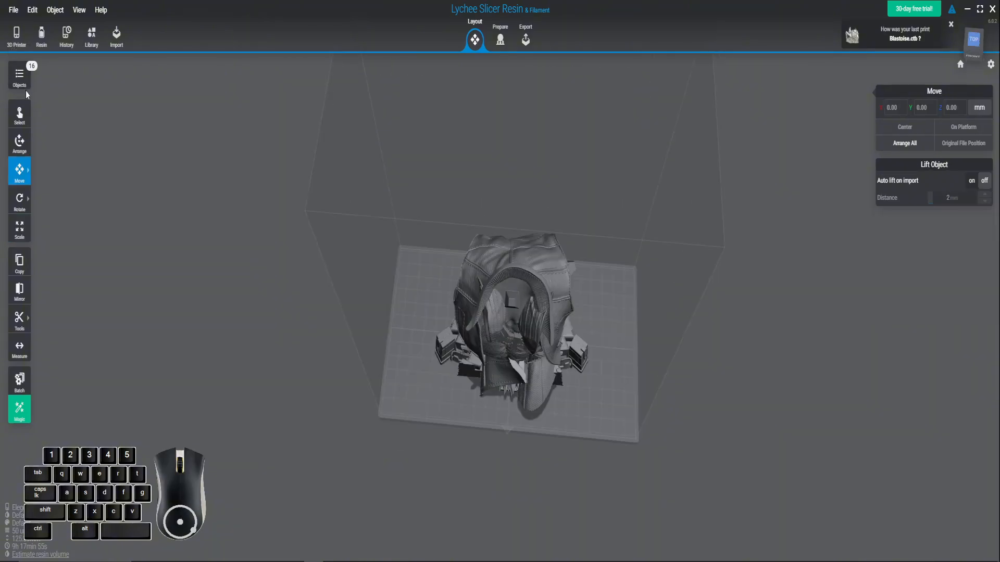
Step: Hide all the parts in the scene, down through the arms, hands, torso, waist, Base_1 and Base_2
left_click(26, 89)
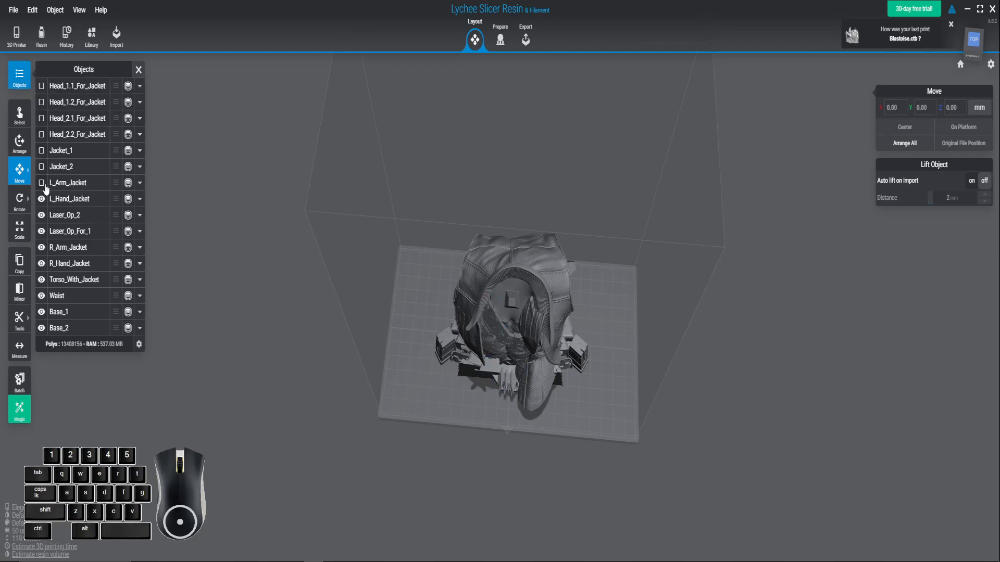
left_click(41, 252)
left_click(41, 264)
left_click(41, 280)
left_click(41, 295)
left_click(41, 312)
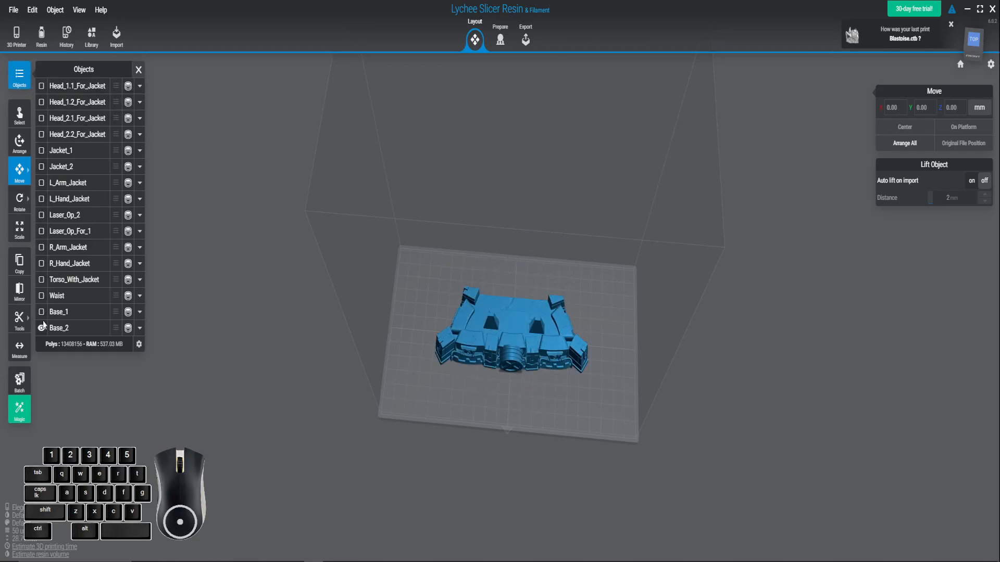
left_click(41, 328)
Step: Show only the hands, arms, Jacket_1, Jacket_2 and the four head parts
left_click(41, 264)
left_click(43, 229)
left_click(41, 231)
left_click(41, 199)
left_click(41, 183)
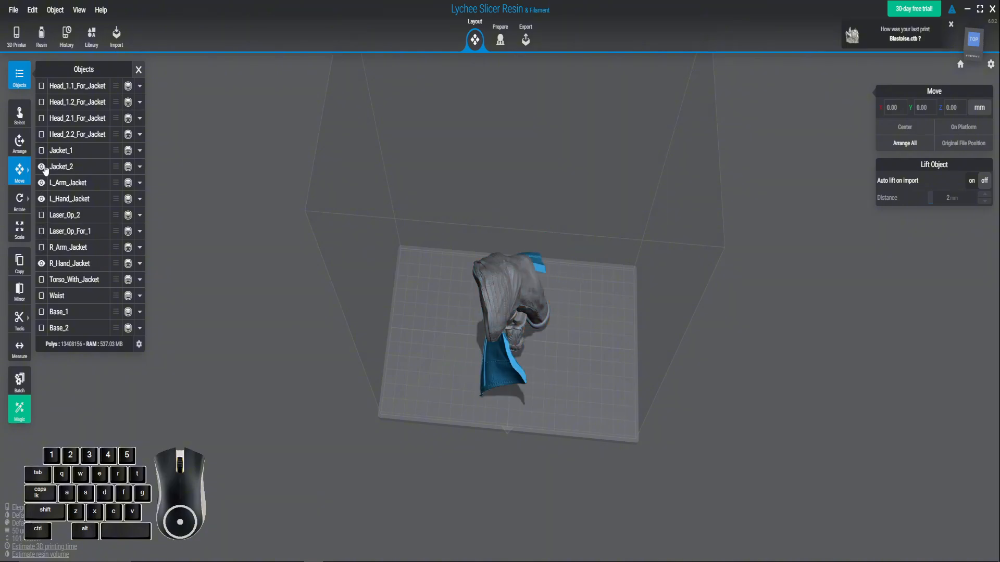
left_click(41, 150)
left_click(41, 134)
left_click(42, 118)
left_click(42, 102)
left_click(41, 86)
Step: Select all visible parts and auto-arrange them across the build plate
key("ctrl+a")
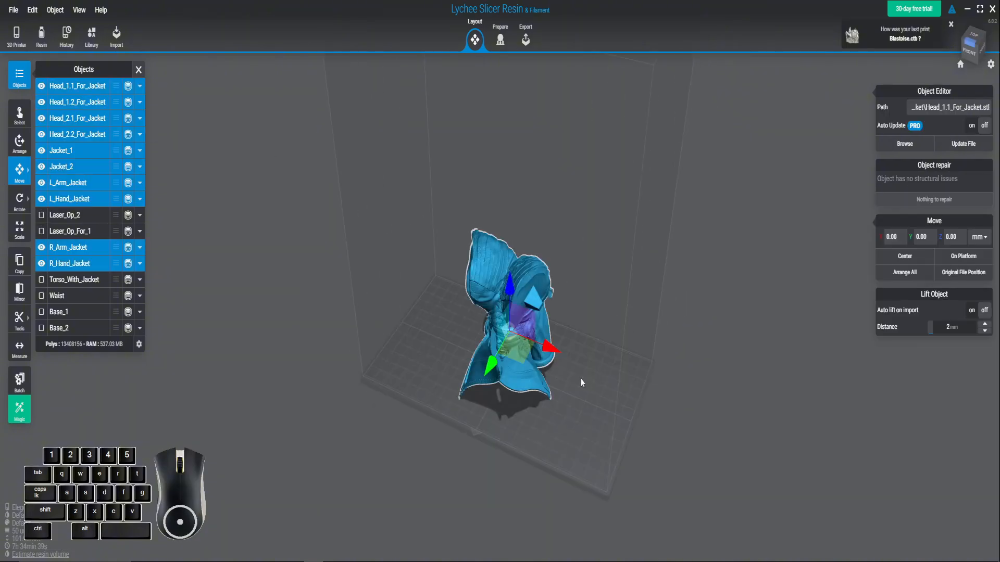
mouse_move(21, 169)
left_click(48, 202)
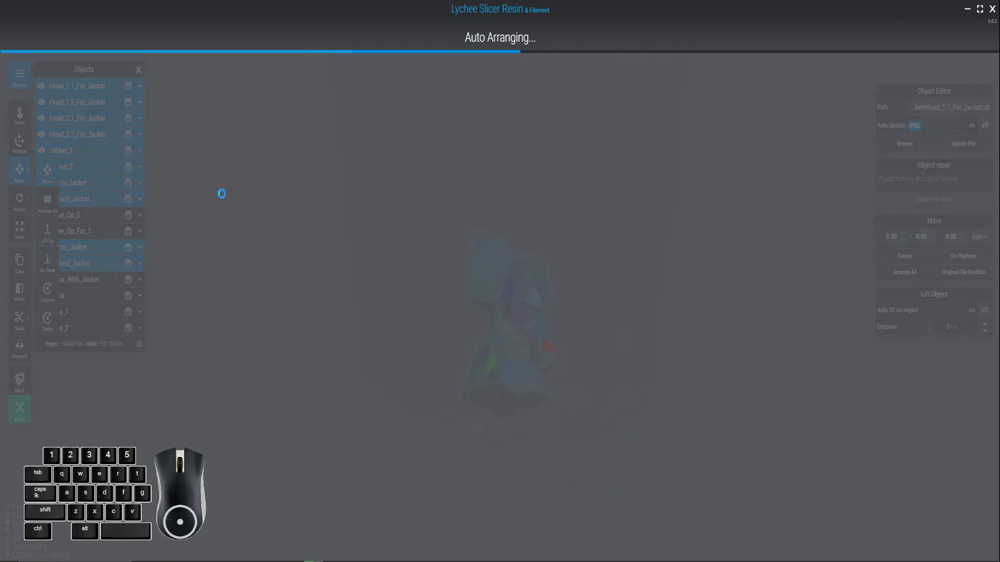
Step: Auto-orient all visible parts with Magic, turning off auto supports, optimize supports, bracings and raft
key("ctrl+a")
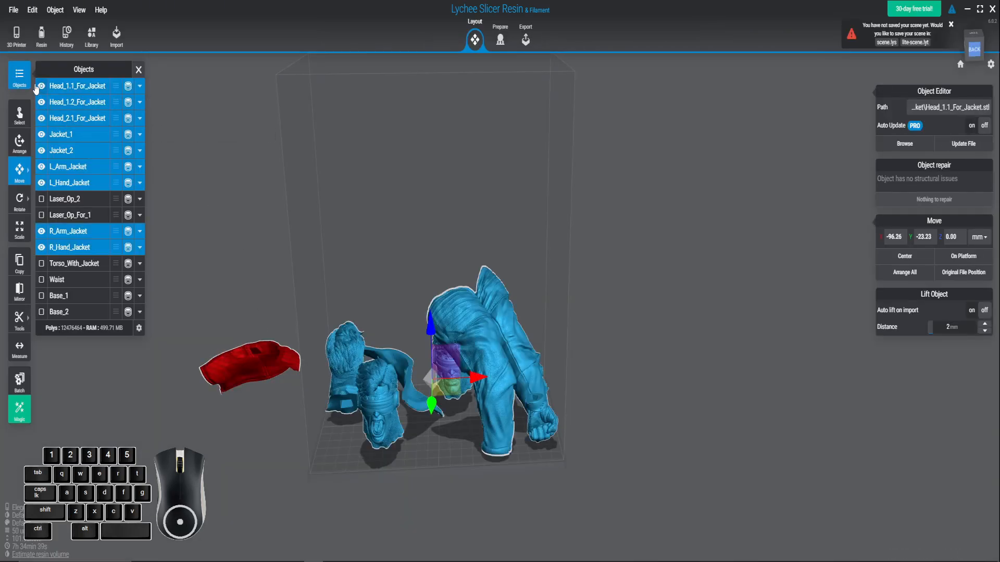
left_click(21, 76)
left_click(20, 411)
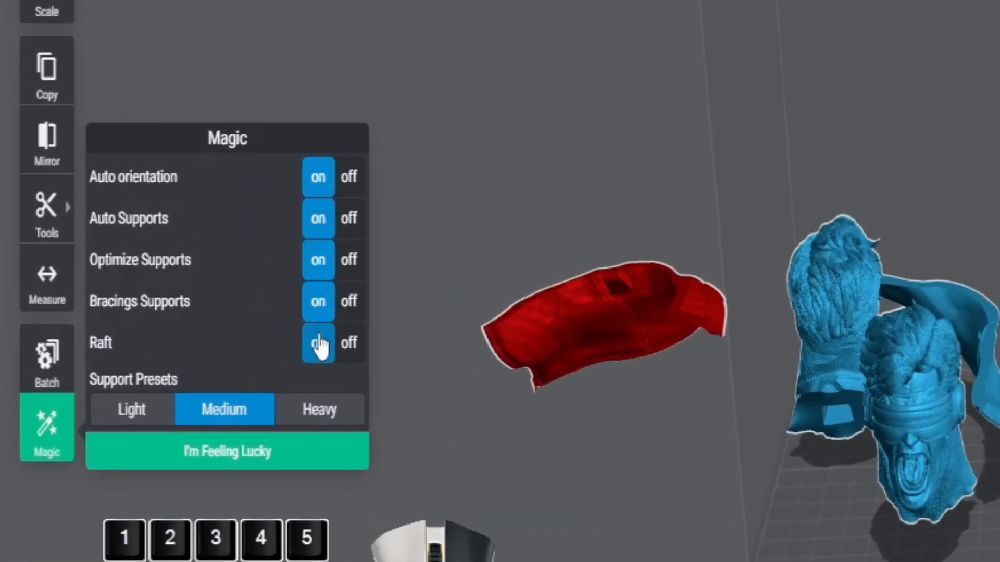
left_click(131, 373)
left_click(132, 355)
left_click(131, 339)
left_click(393, 200)
left_click(346, 468)
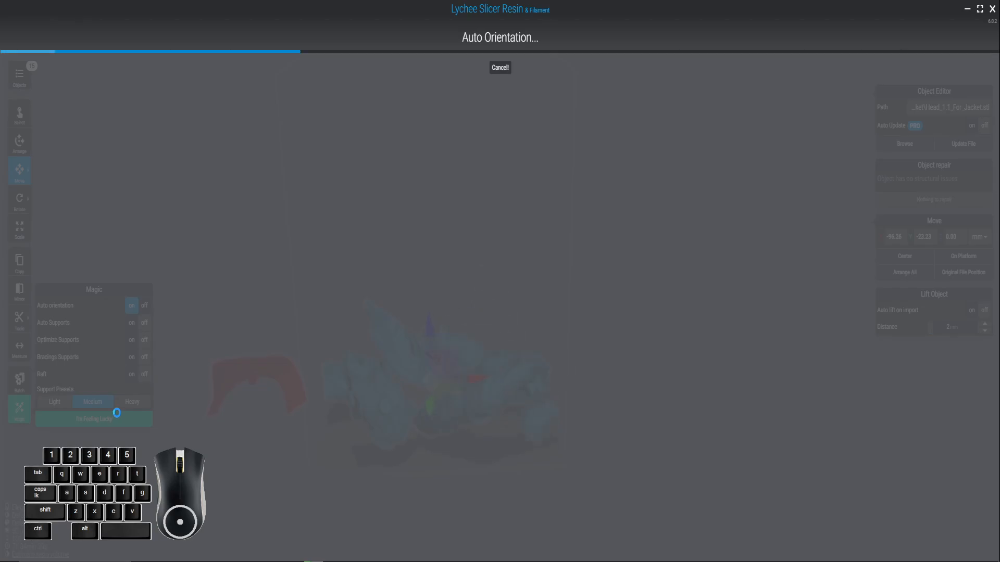
Step: Deselect the three head parts and L_Hand_Jacket, keeping the jacket pieces, both arms and the right hand selected
right_click_drag(568, 372, 688, 341)
right_click_drag(638, 398, 386, 442)
left_click(19, 76)
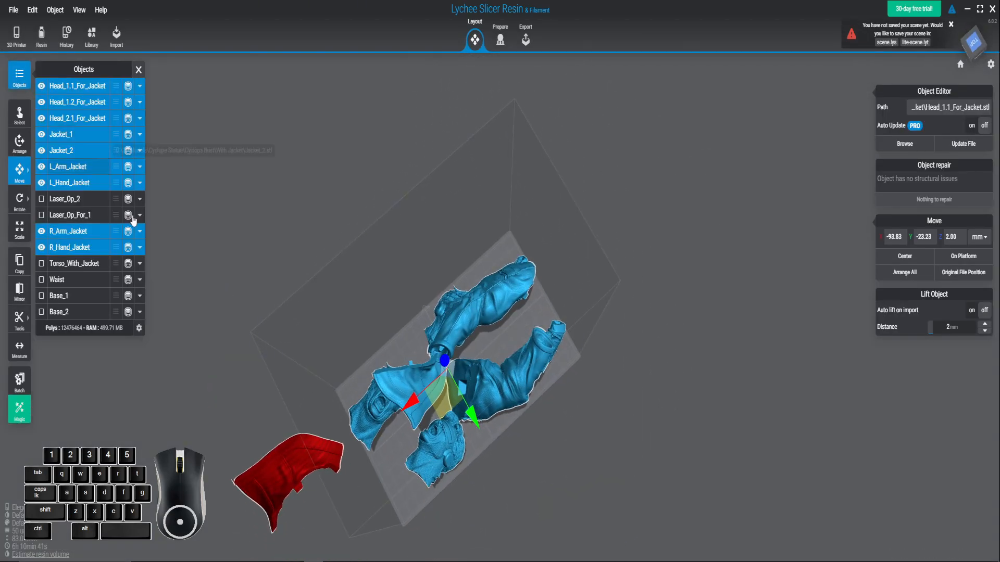
left_click(85, 103, "ctrl")
left_click(85, 103, "ctrl")
left_click(85, 88, "ctrl")
right_click_drag(344, 411, 452, 497)
left_click(85, 103, "ctrl")
left_click(85, 118, "ctrl")
right_click_drag(302, 424, 459, 423)
left_click(78, 186, "ctrl")
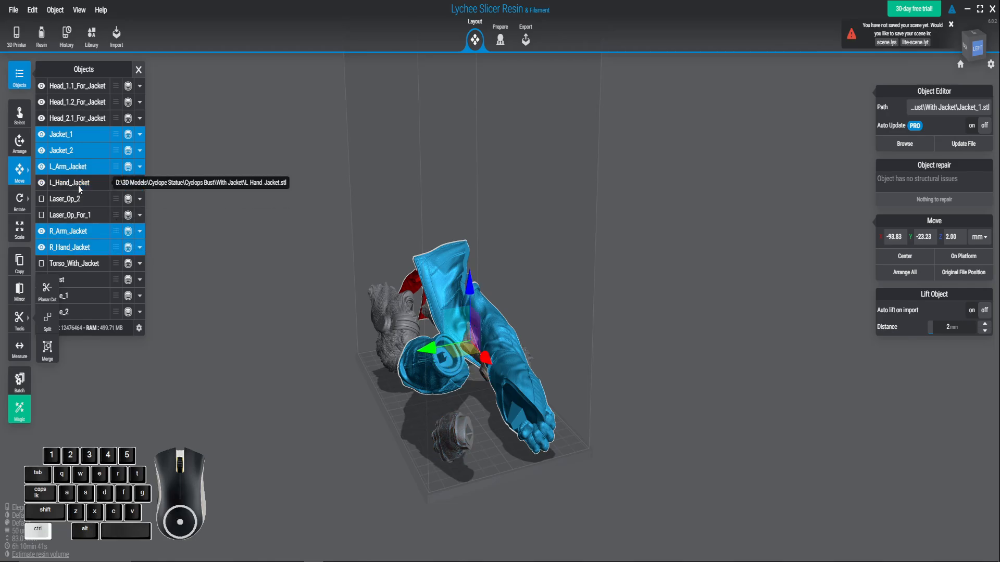
Step: Run Magic auto orientation again on the selected jacket pieces, arms and right hand
right_click_drag(536, 520, 112, 557)
right_click_drag(338, 156, 297, 156)
left_click(19, 420)
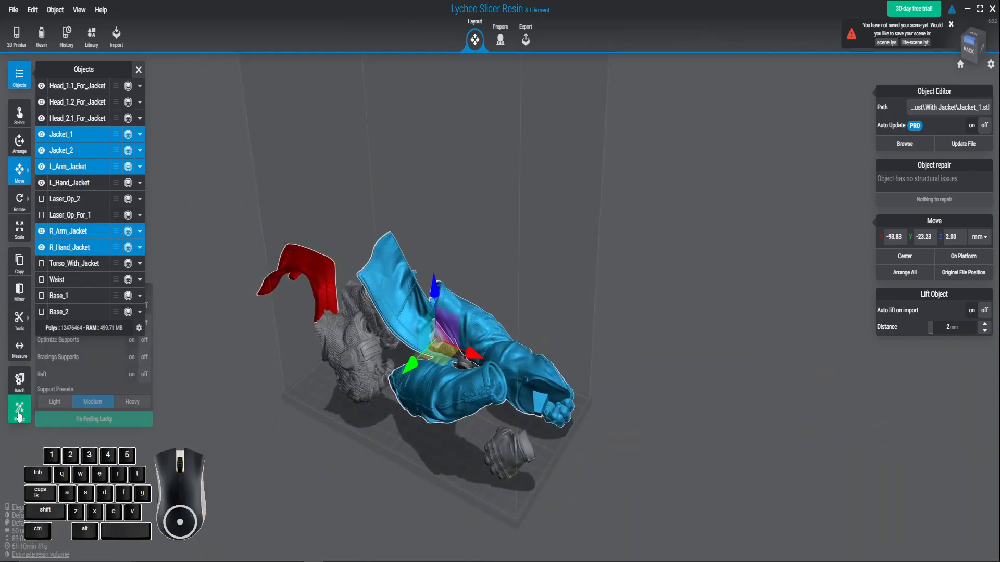
left_click(64, 419)
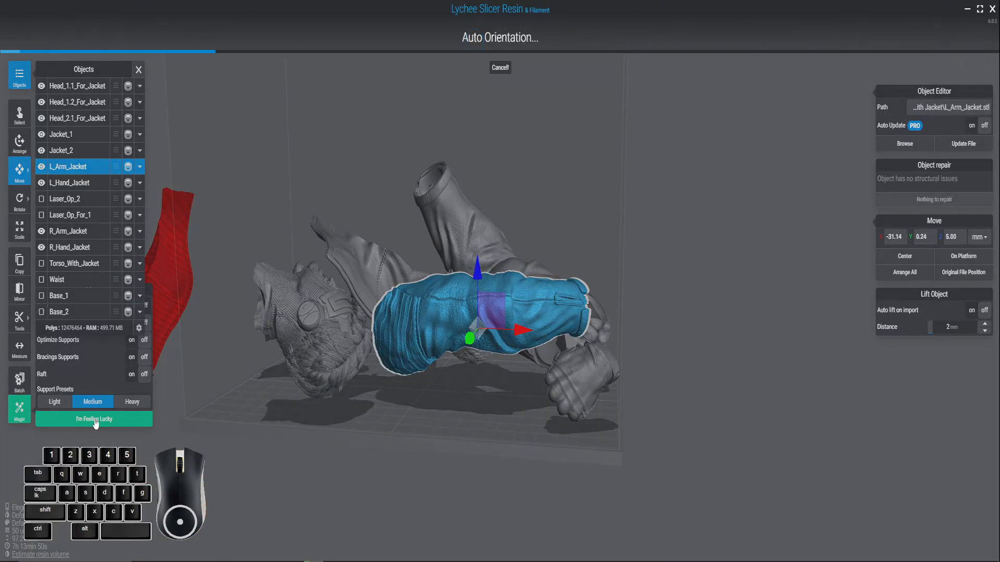
Step: Move L_Arm_Jacket completely off the front of the build plate
right_click_drag(459, 370, 431, 439)
middle_click_drag(432, 436, 480, 314)
left_click_drag(478, 443, 461, 497)
right_click_drag(459, 521, 493, 552)
left_click_drag(527, 393, 526, 539)
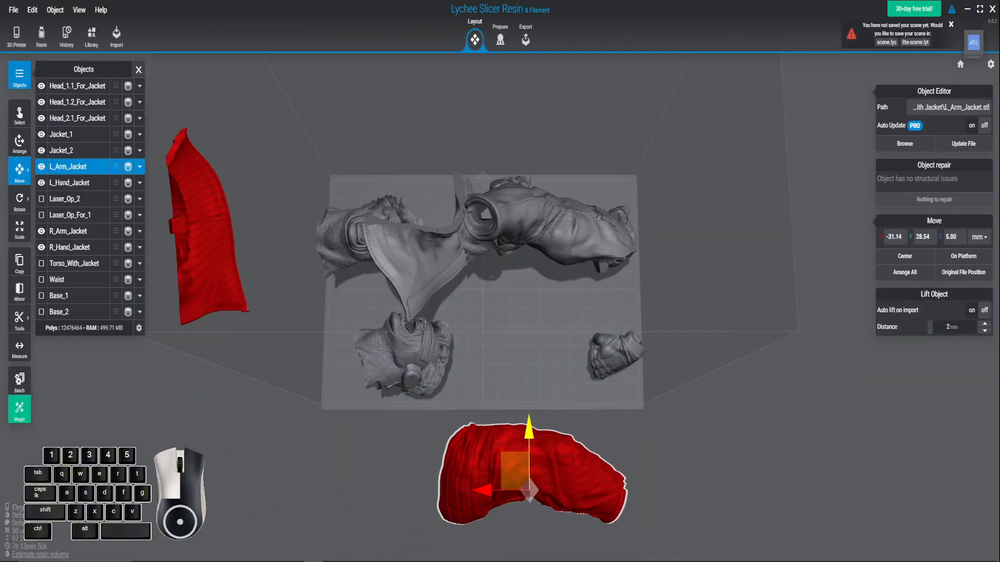
Step: Move the right arm and the jacket piece beside it off the opposite side of the plate
left_click(566, 220)
left_click_drag(567, 219, 567, 52)
left_click(431, 234)
left_click_drag(431, 234, 431, 208)
left_click_drag(431, 208, 431, 75)
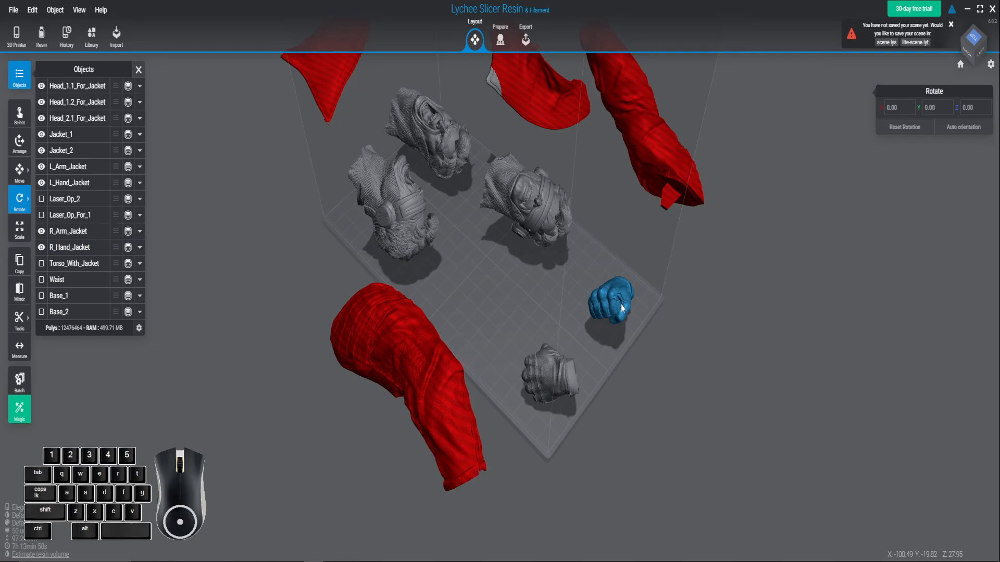
Step: Move R_Hand_Jacket next to the left hand at the end of the plate
key("t")
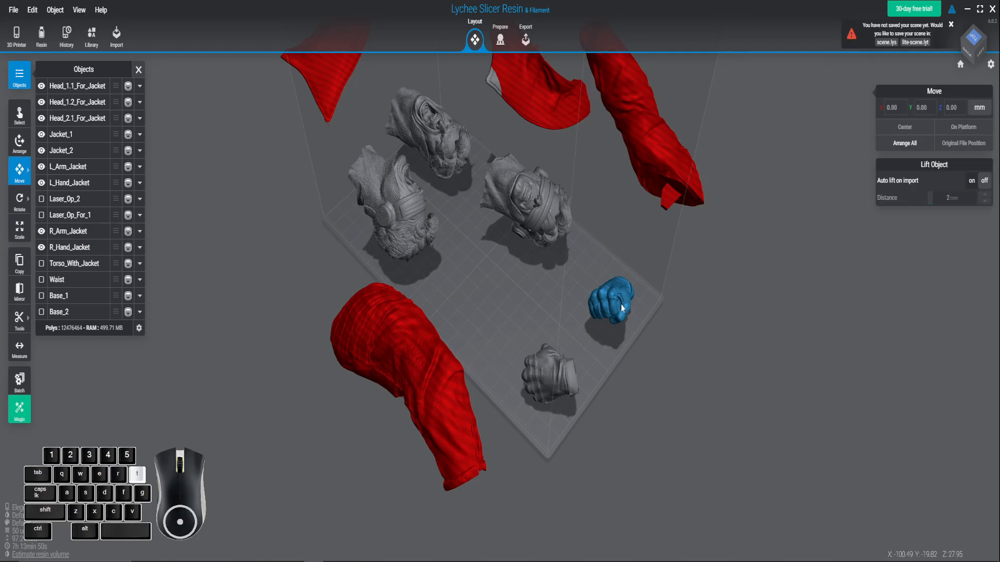
left_click(620, 304)
left_click_drag(621, 304, 557, 365)
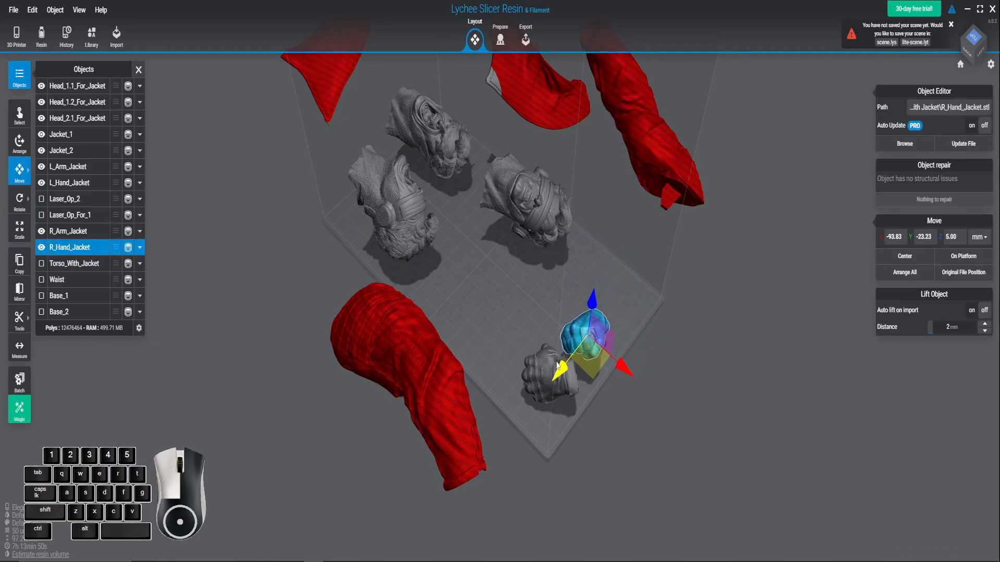
Step: Pack the three head parts closely together beside the two hands at one end of the plate
right_click_drag(694, 330, 677, 398)
key("r")
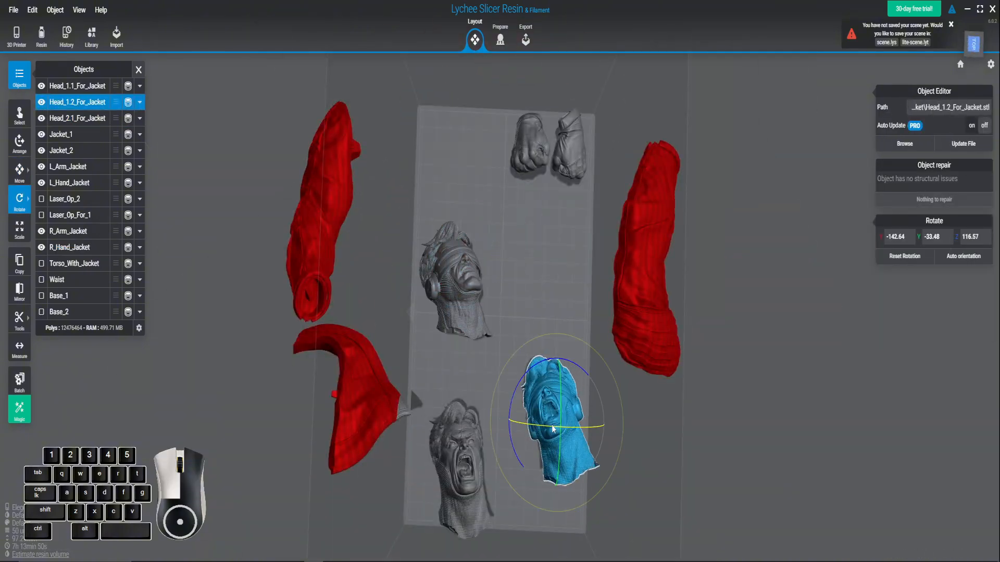
left_click(529, 302)
left_click(454, 284)
key("m")
left_click_drag(457, 339, 452, 227)
left_click(461, 458)
left_click_drag(462, 523, 467, 389)
left_click_drag(509, 337, 544, 256)
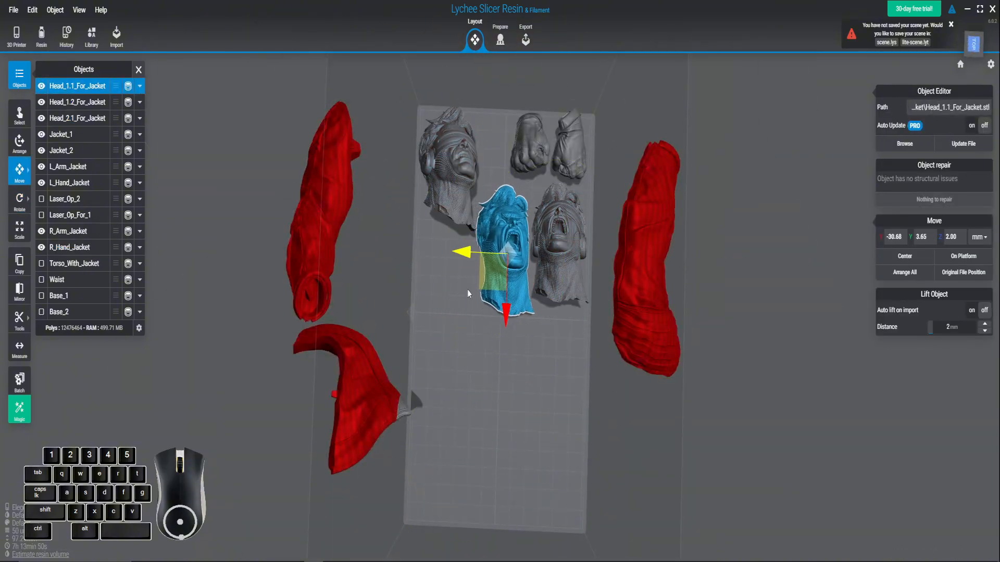
Step: Rotate Head_2.1_For_Jacket and fit it into the plate corner beside the hands and other heads
left_click(472, 186)
right_click_drag(469, 292, 294, 328)
key("r")
key("m")
left_click(501, 258)
left_click(570, 360)
key("r")
left_click_drag(555, 375, 563, 384)
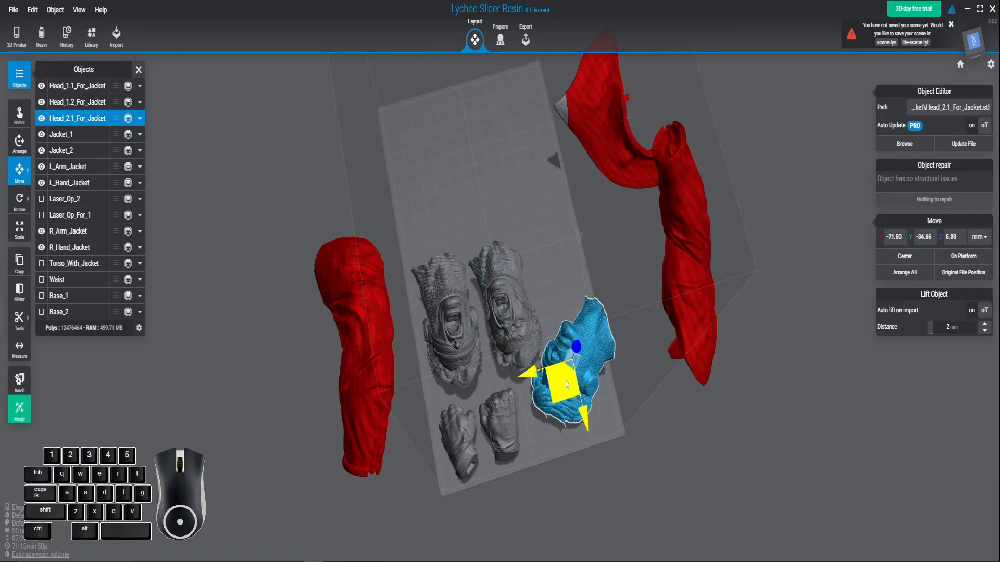
Step: Place the two arms and Jacket_2 on the free area of the plate and hide Jacket_1
left_click(416, 385)
right_click_drag(416, 385, 524, 495)
key("r")
left_click(423, 414)
left_click(42, 135)
Step: Enable 2D hollowing in Prepare mode with 2.5 mm thickness and 20% infill
left_click(499, 37)
left_click(19, 171)
left_click(936, 98)
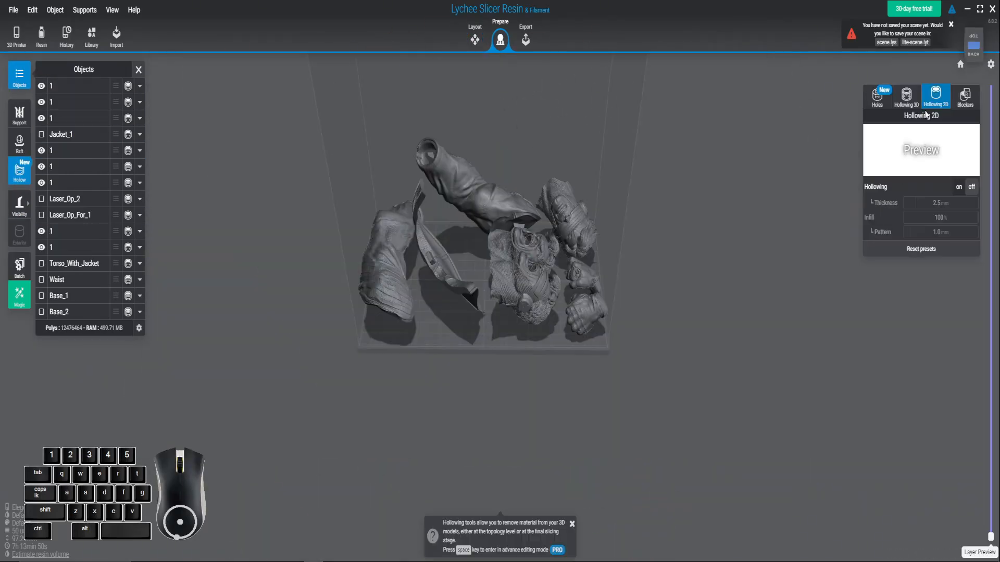
left_click(958, 187)
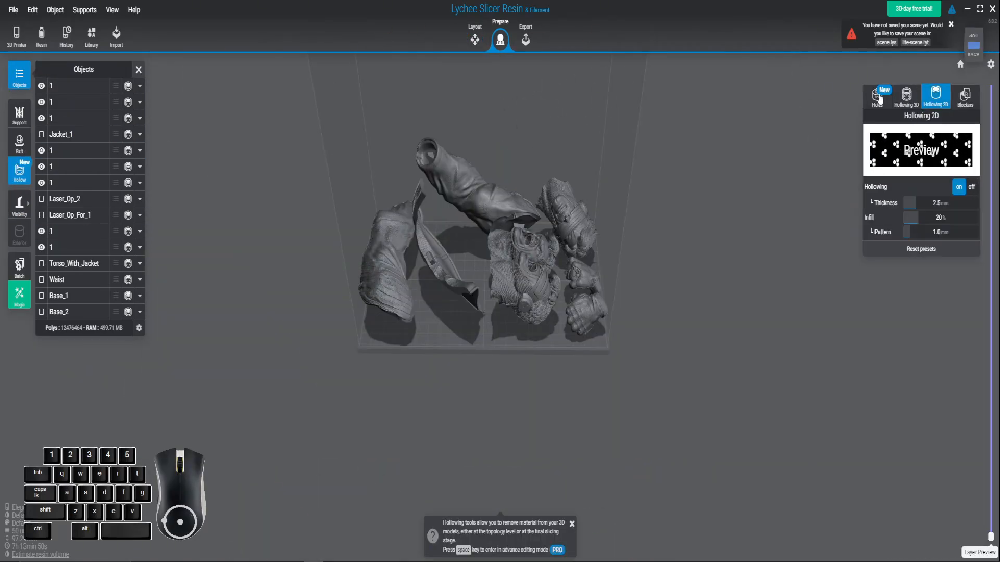
left_click_drag(914, 218, 913, 218)
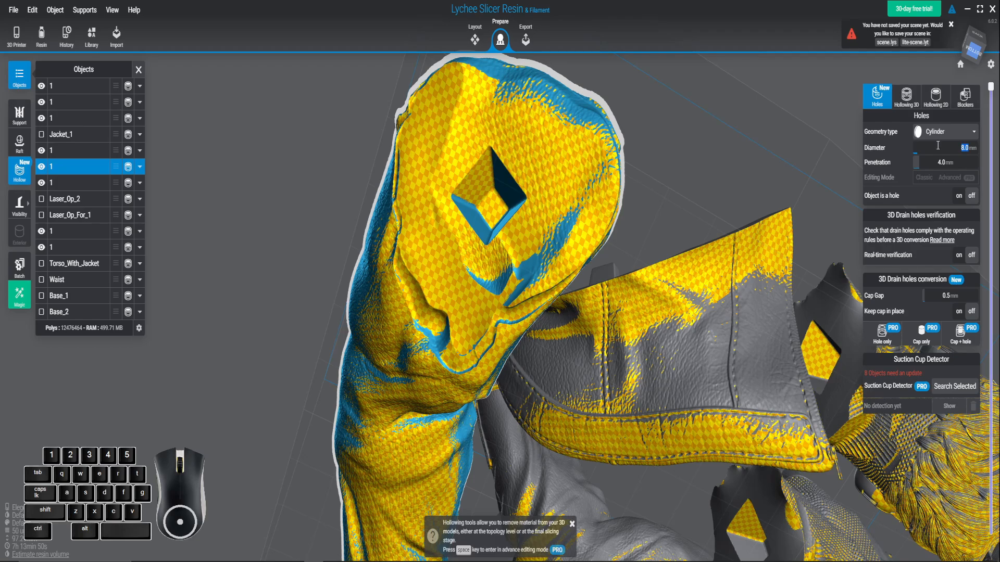
Step: Add 4 mm cylindrical drain holes with 4 mm penetration inside the diamond socket of the left arm's shoulder end
left_click(494, 211)
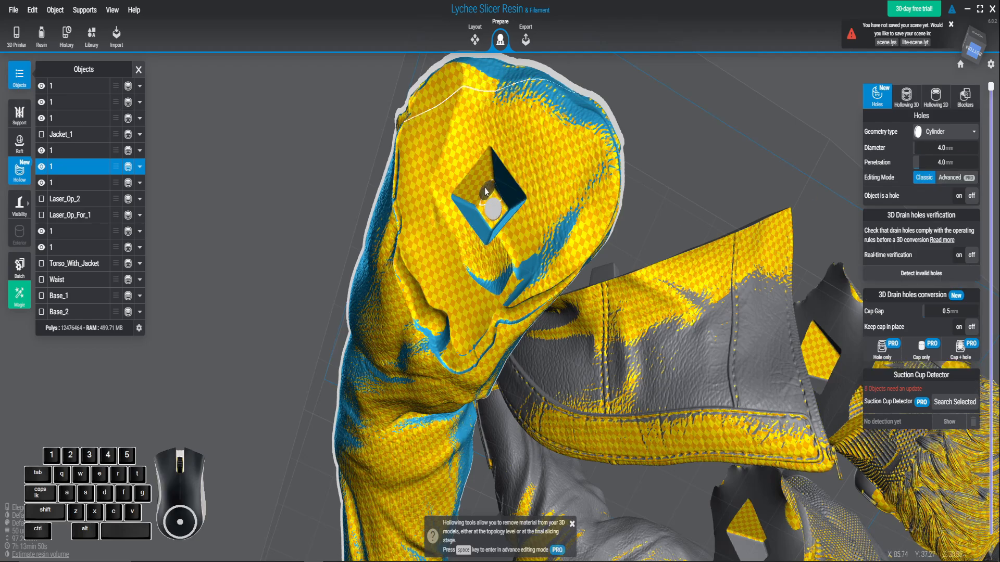
left_click(505, 189)
right_click_drag(504, 189, 492, 247)
left_click(462, 268)
left_click(493, 268)
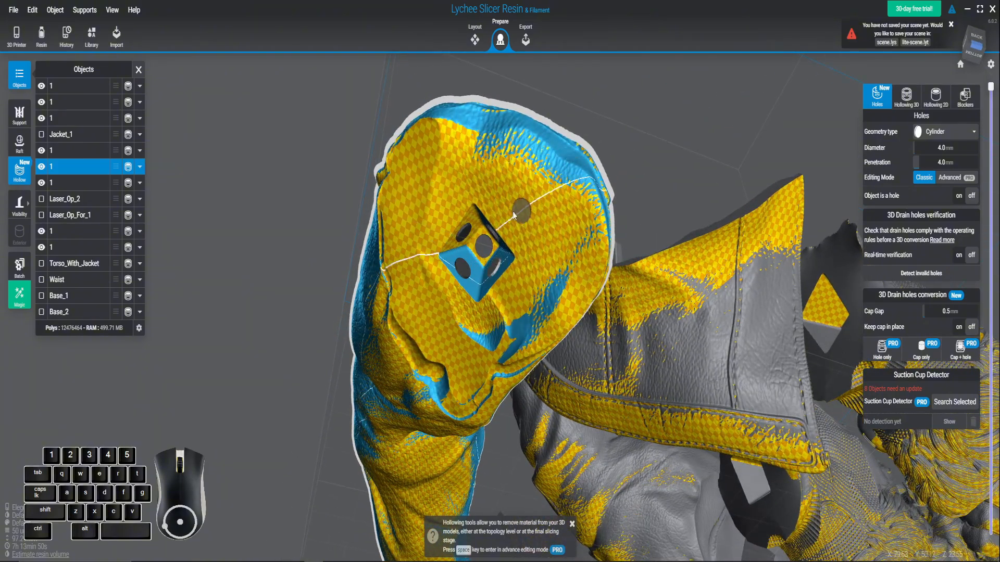
Step: Add two 4 mm drain holes with 3 mm penetration inside the left arm's cuff, either side of the socket
left_click(940, 149)
right_click_drag(517, 212, 411, 334)
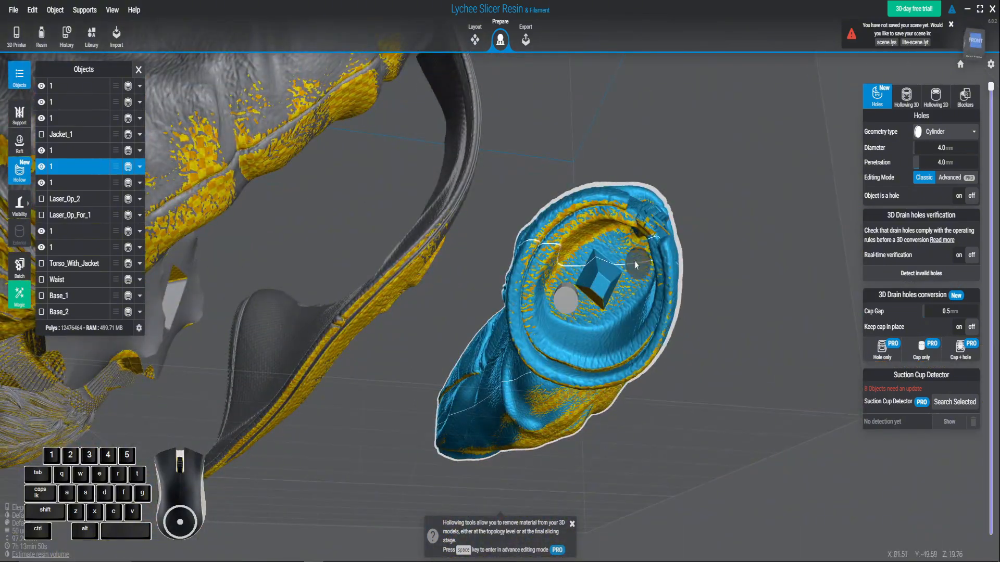
right_click_drag(635, 265, 599, 312)
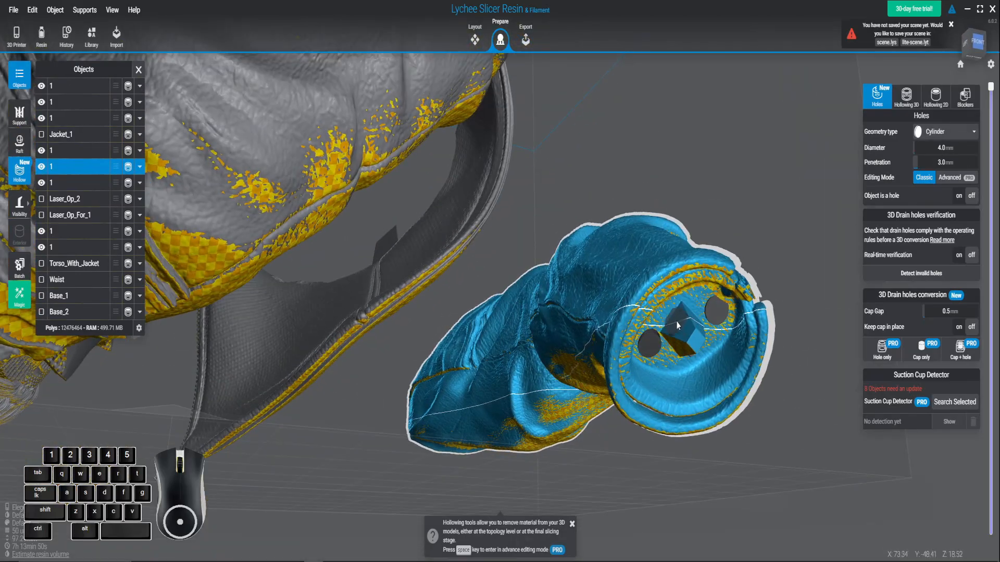
Step: Add a 1.5 mm drain hole with 3 mm penetration at the connector peg of Jacket_2
right_click_drag(614, 334, 672, 440)
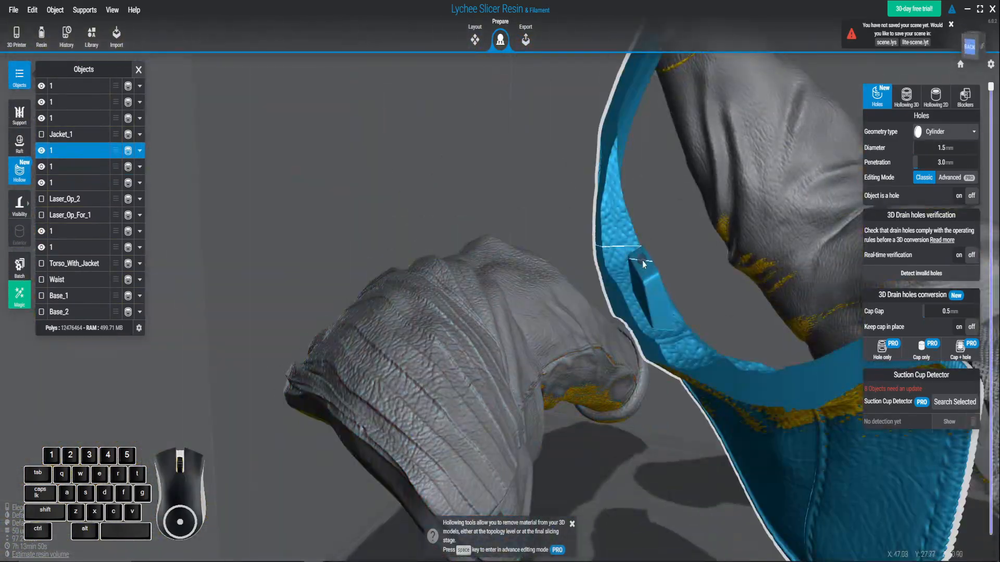
right_click_drag(642, 260, 658, 482)
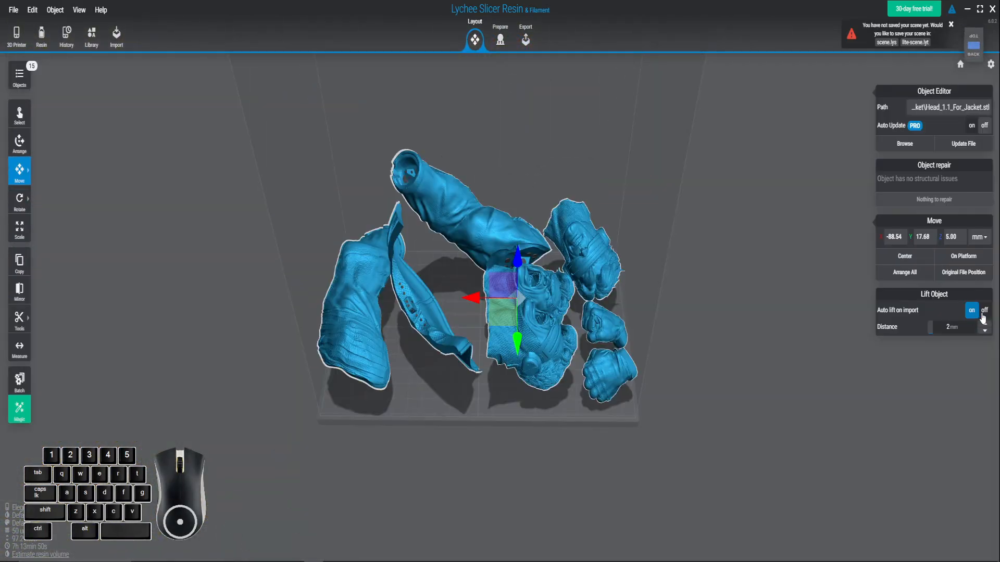
Step: Turn on auto lift on import in the layout settings
left_click(983, 314)
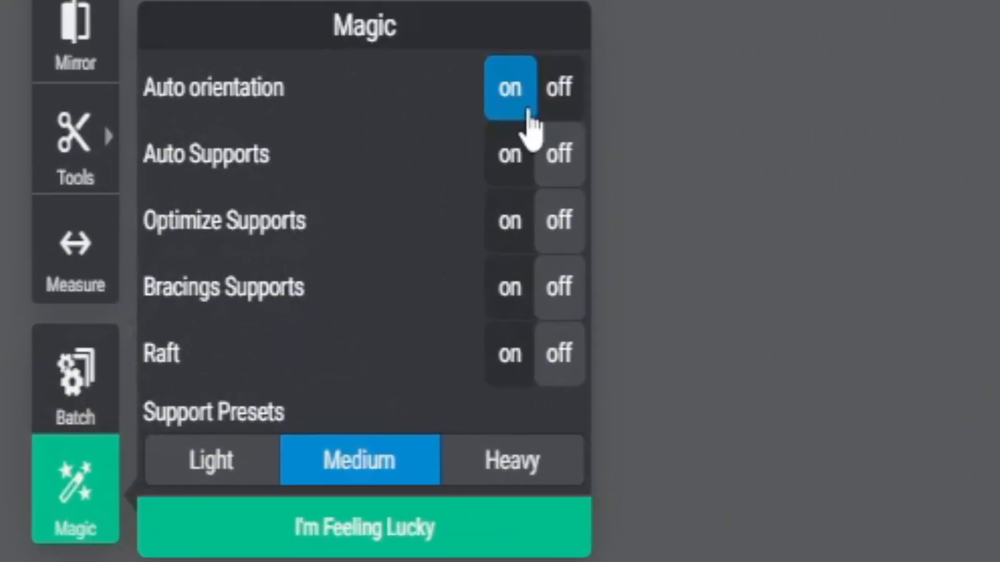
Step: Generate automatic supports for the selected parts with Auto Supports and Optimize Supports on, Auto orientation off and the Medium preset
left_click(534, 115)
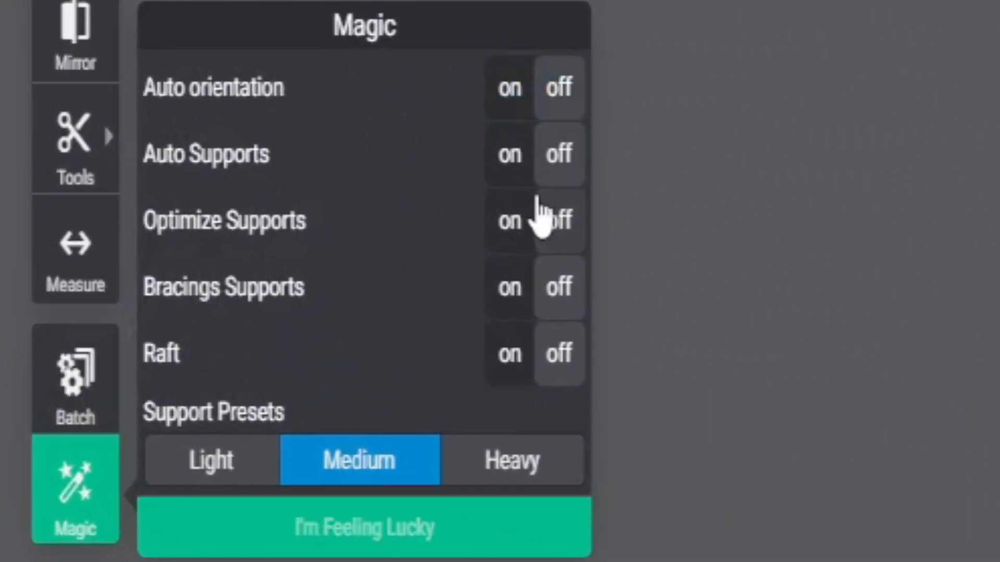
left_click(516, 177)
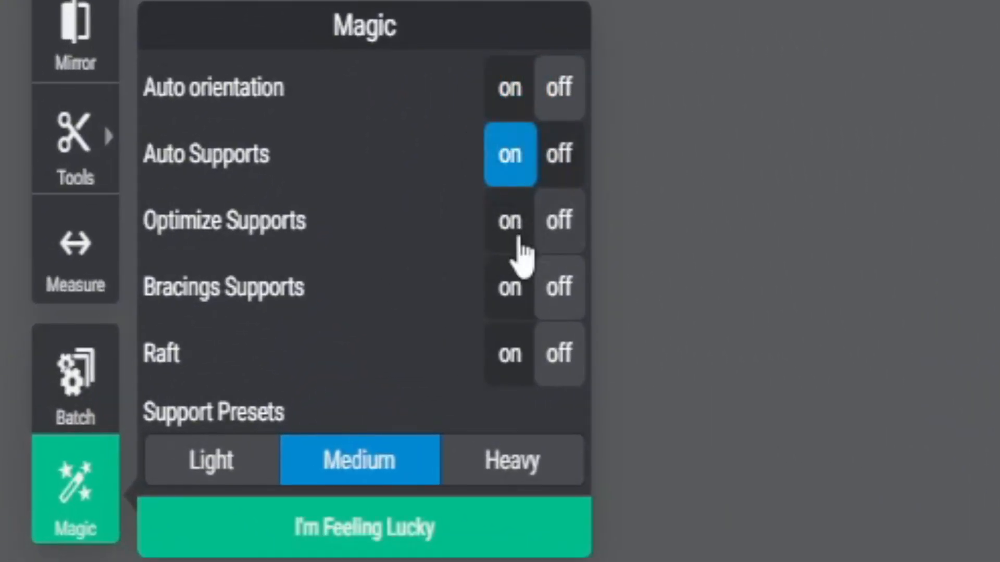
left_click(515, 237)
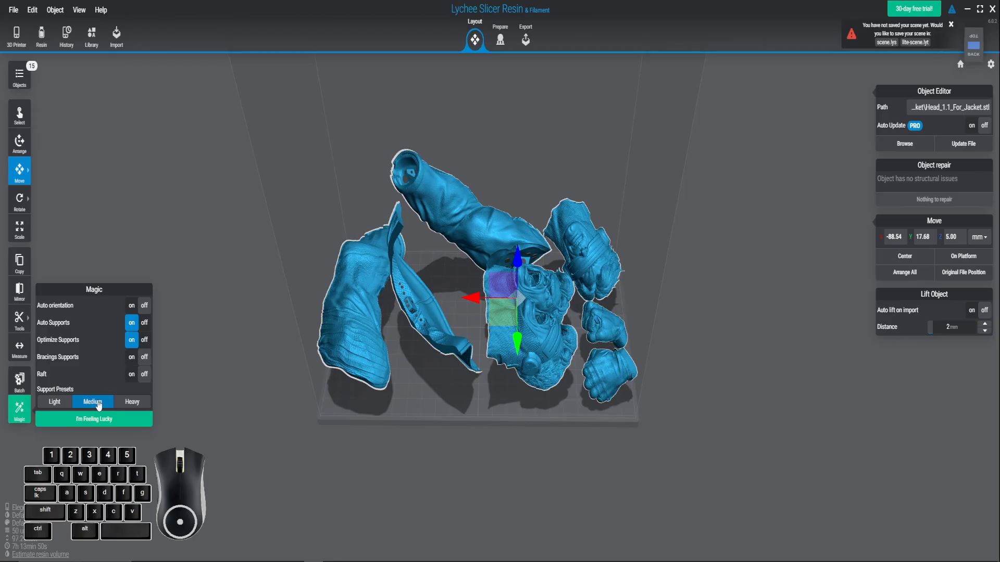
left_click(101, 422)
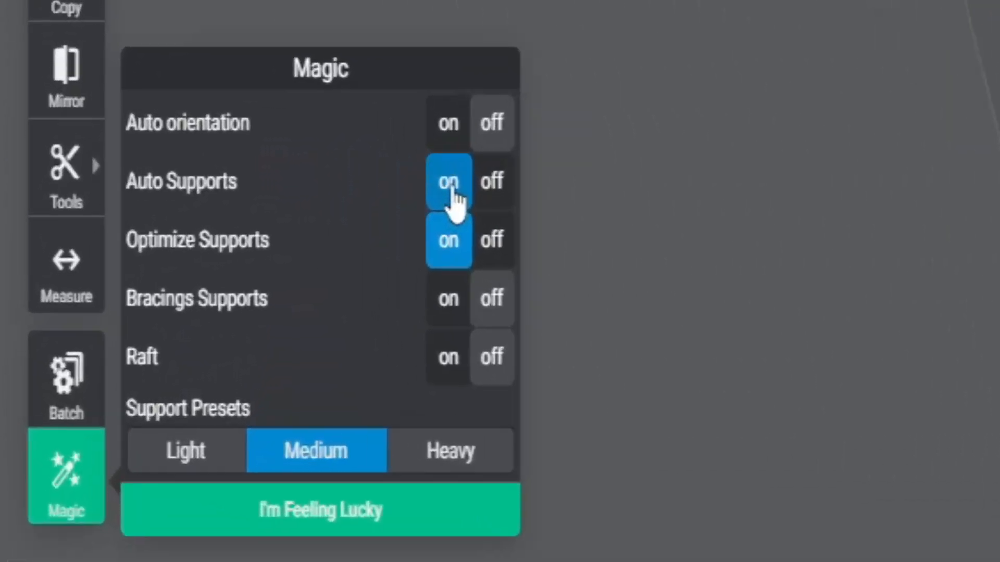
Step: Add bracings to the supports with the Medium preset, with only Bracings Supports on and Auto and Optimize Supports off
left_click(132, 325)
left_click(524, 222)
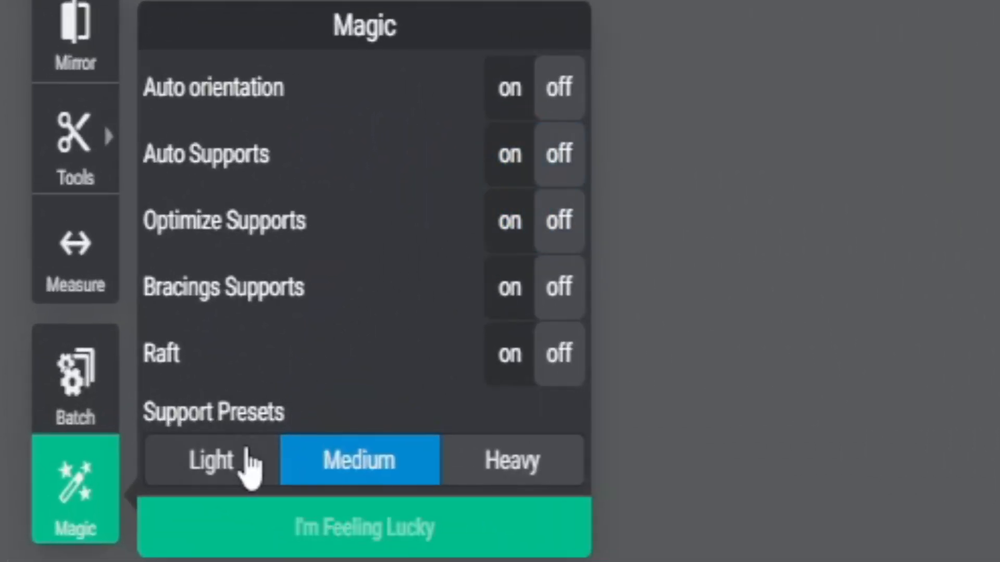
left_click(515, 307)
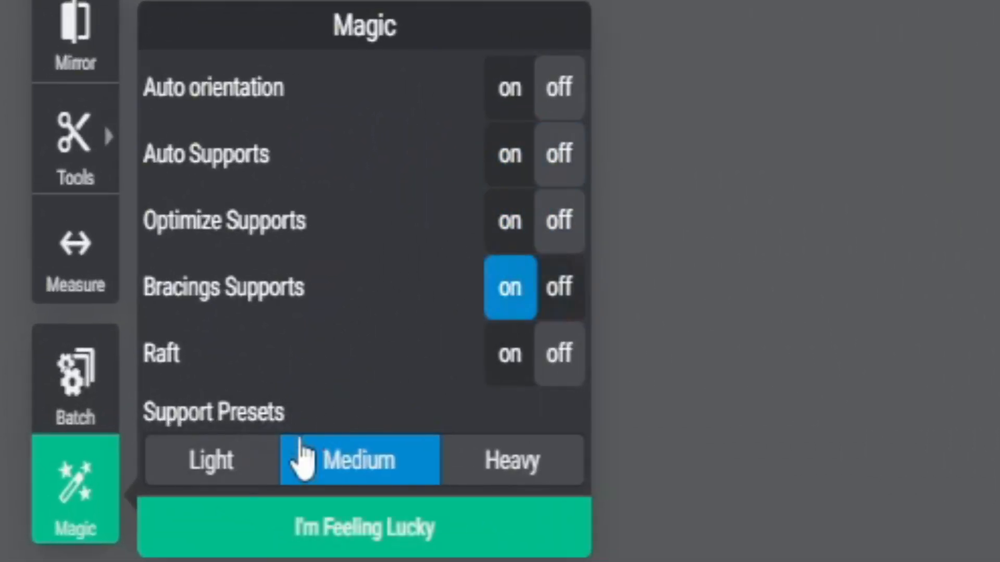
left_click(233, 479)
left_click(250, 521)
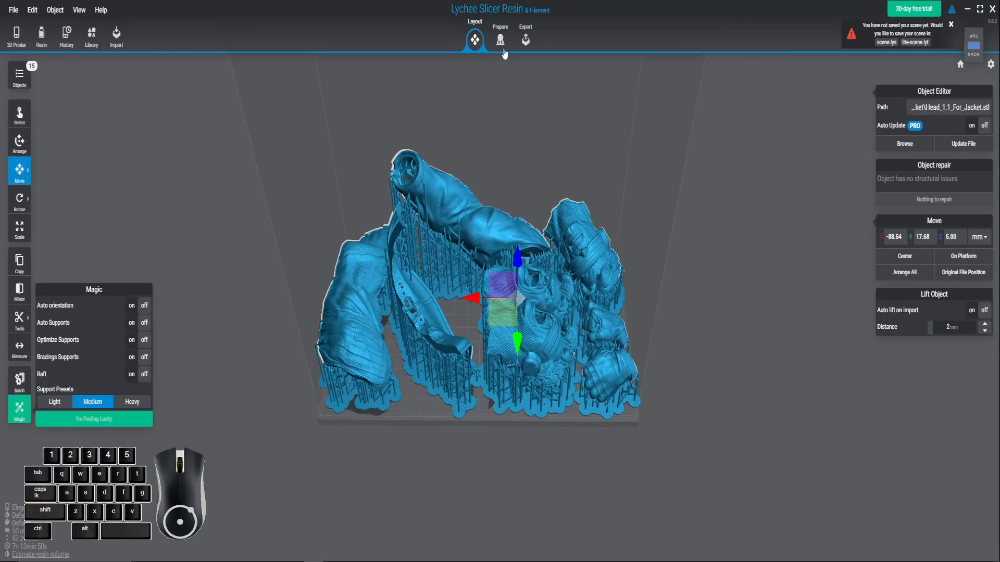
Step: Detect islands on the selected parts at Detailed accuracy and add supports to all of them in Prepare mode
left_click(502, 50)
left_click(19, 119)
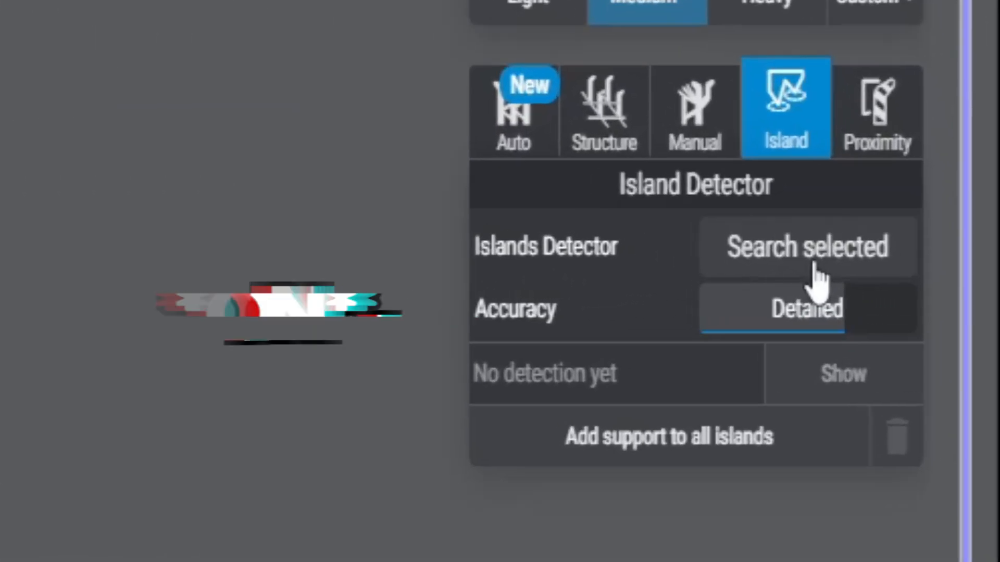
left_click(815, 264)
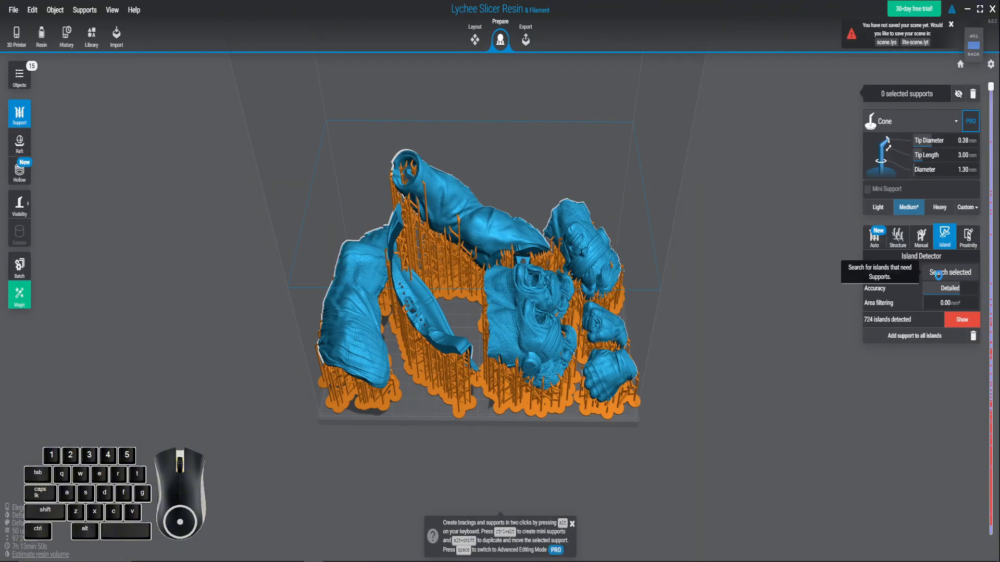
left_click(891, 333)
left_click(498, 319)
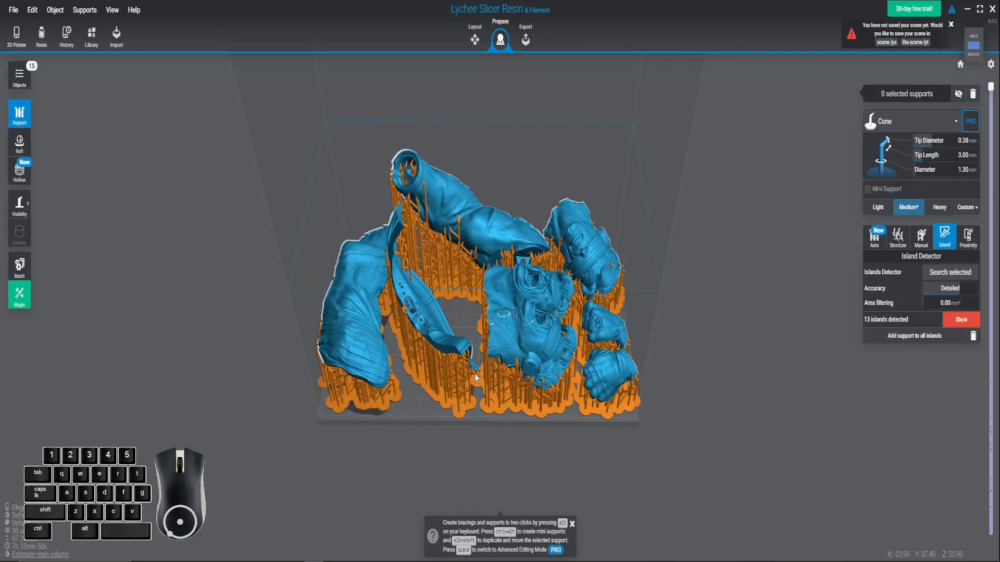
left_click(974, 339)
Step: Set the tip diameter of all supports to 0.38 mm and export the plate's slices to a .ctb (v4) file
left_click_drag(744, 490, 239, 61)
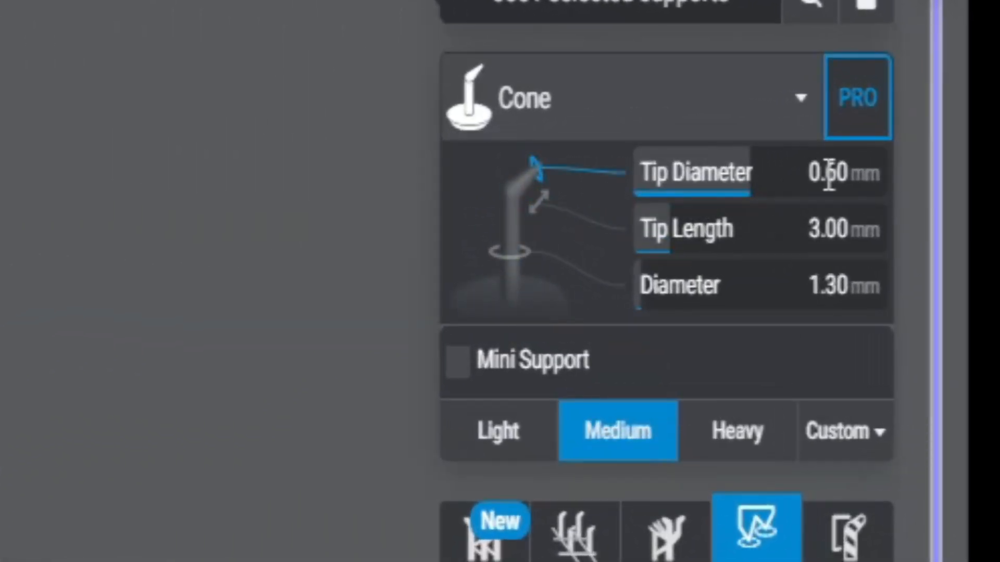
double_click(829, 177)
type("0.3")
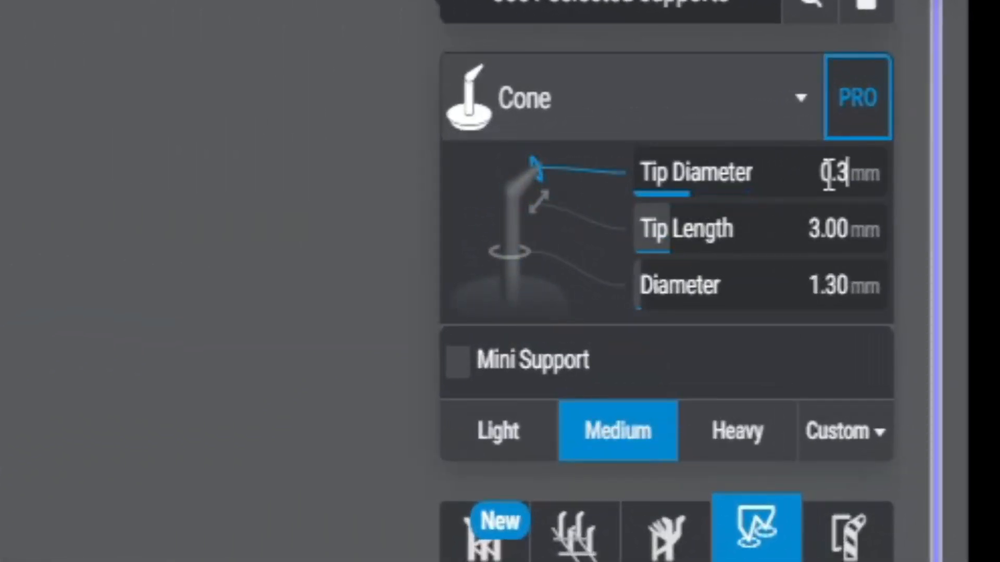
type("8")
key("Return")
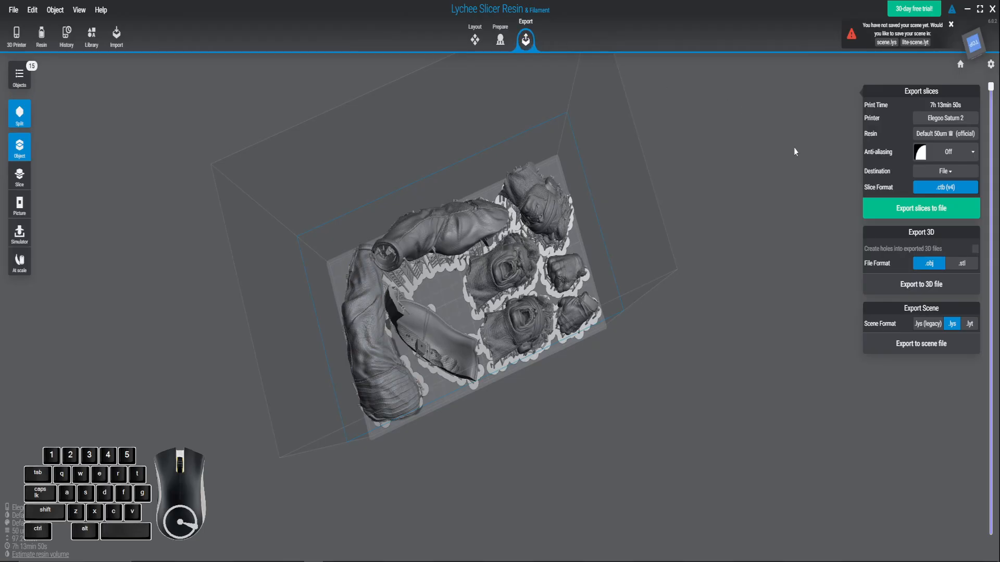
left_click(909, 217)
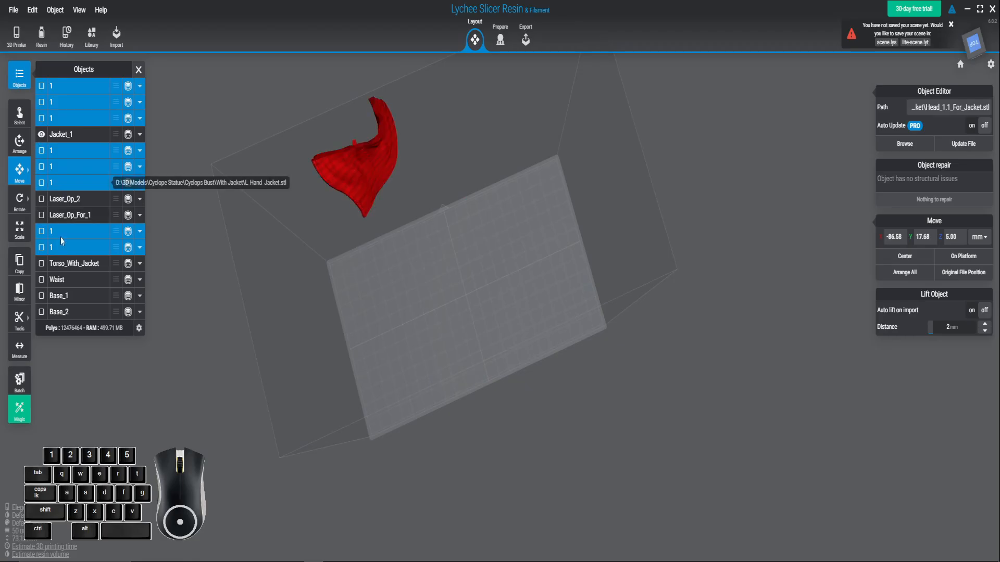
Step: Generate optimized automatic supports with the Medium preset for the torso, waist and Jacket_1 parts
left_click(117, 419)
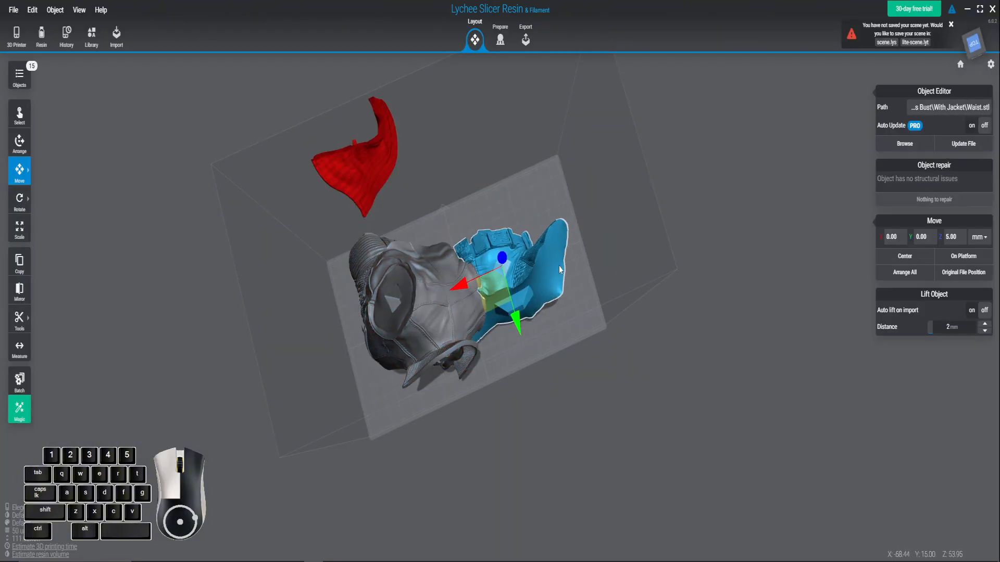
left_click(95, 419)
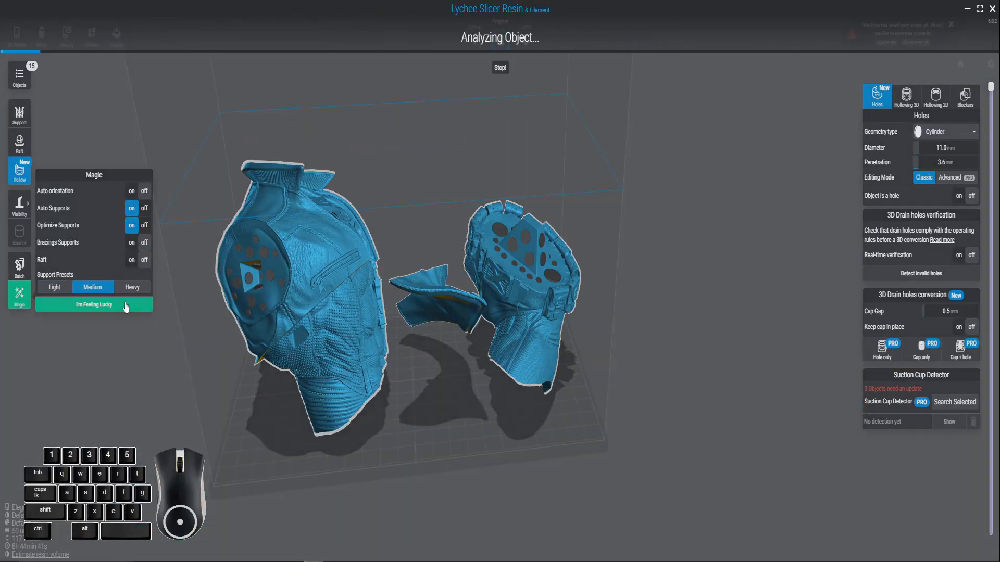
left_click(126, 306)
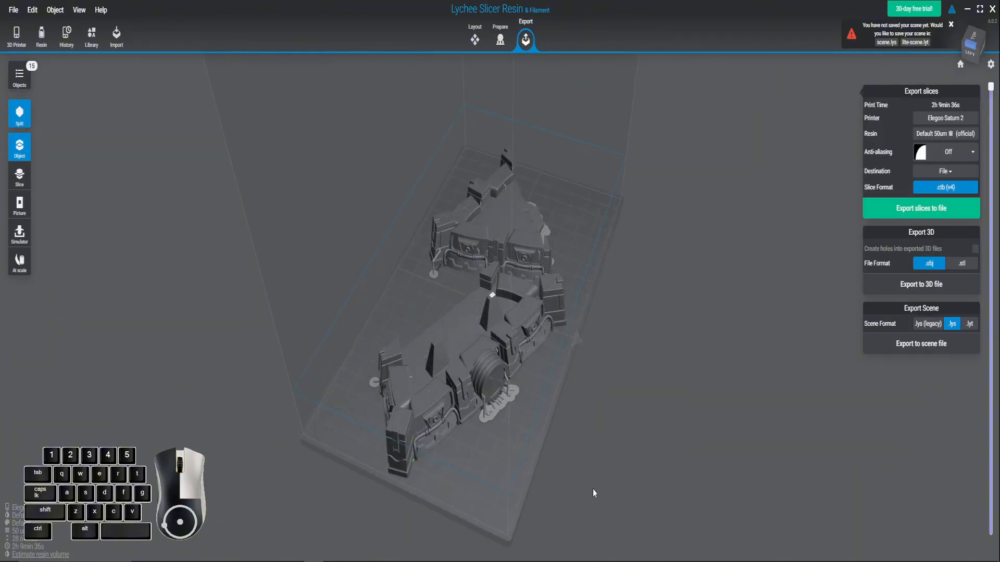
Step: Add Medium bracings to the Laser_Op parts and export the three-part plate's slices to a .ctb (v4) file
right_click_drag(592, 489, 587, 89)
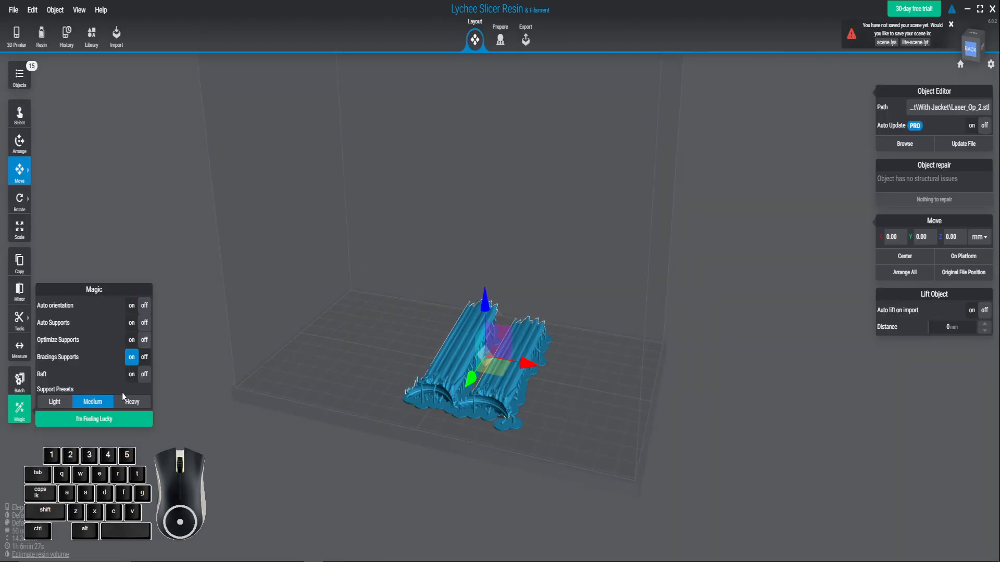
left_click(107, 402)
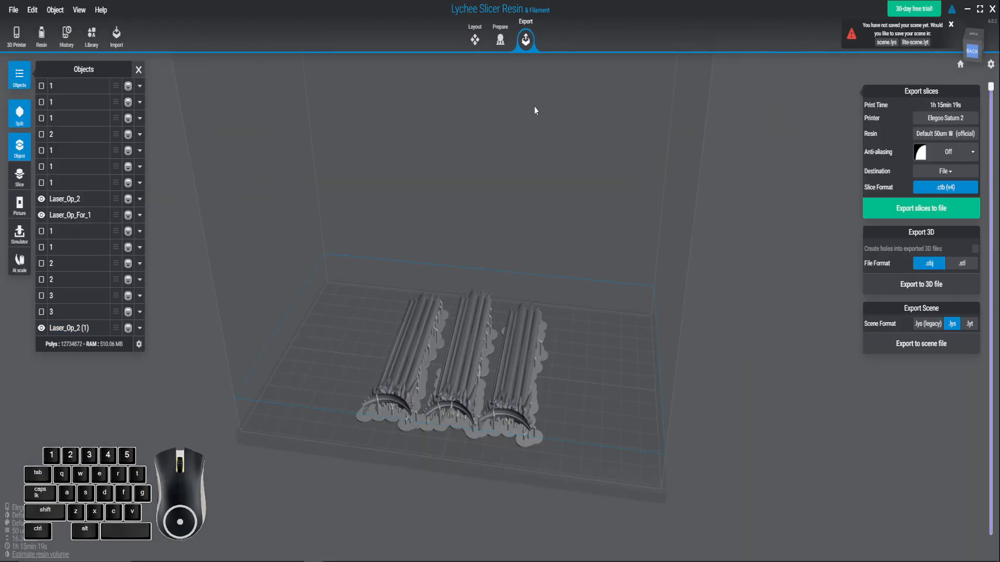
left_click(922, 211)
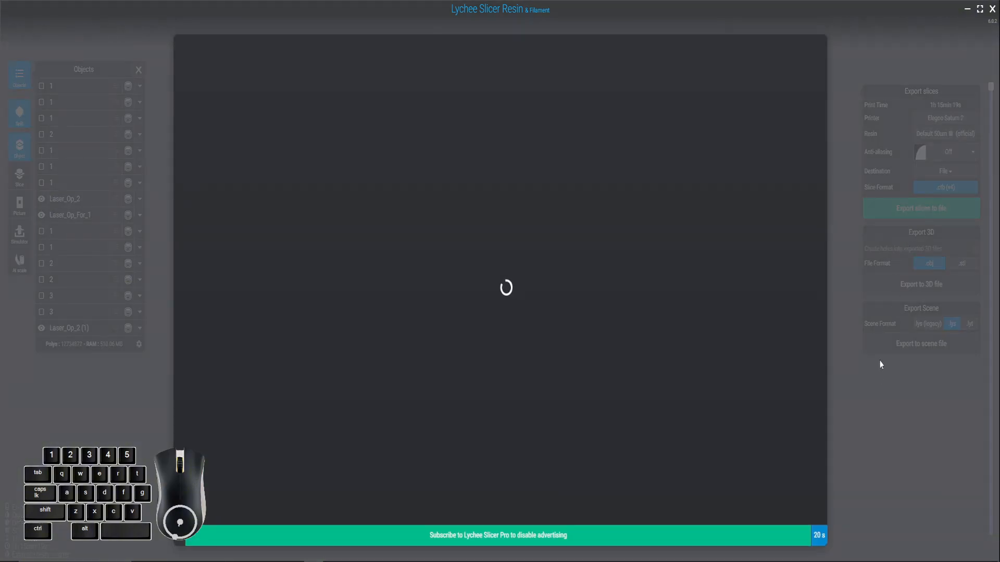